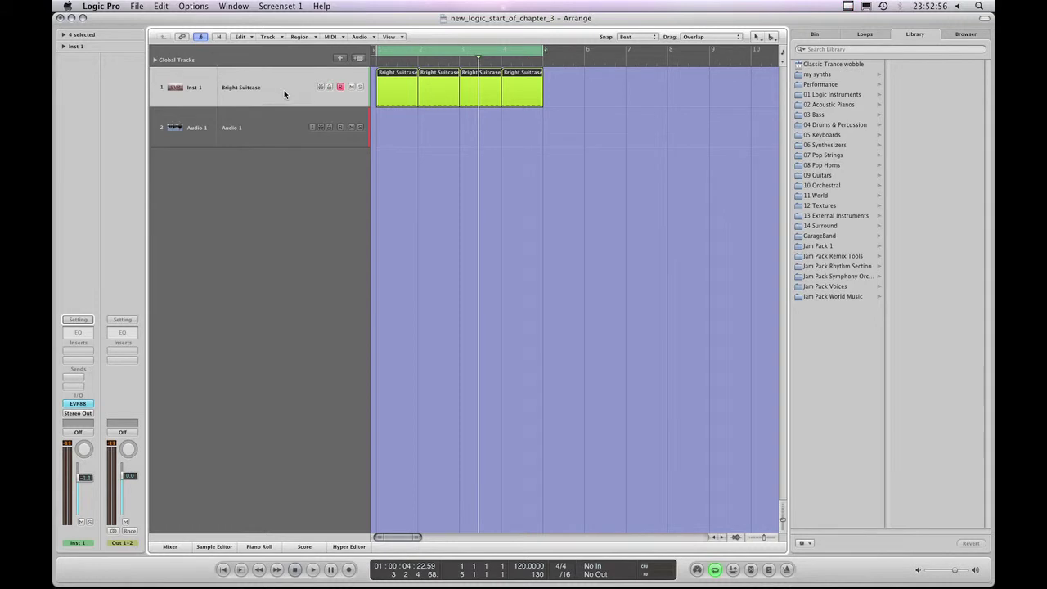
Examine the output routing options of the Inst 1 track's channel strip, keeping Stereo Output
left_click(256, 91)
left_click(79, 413)
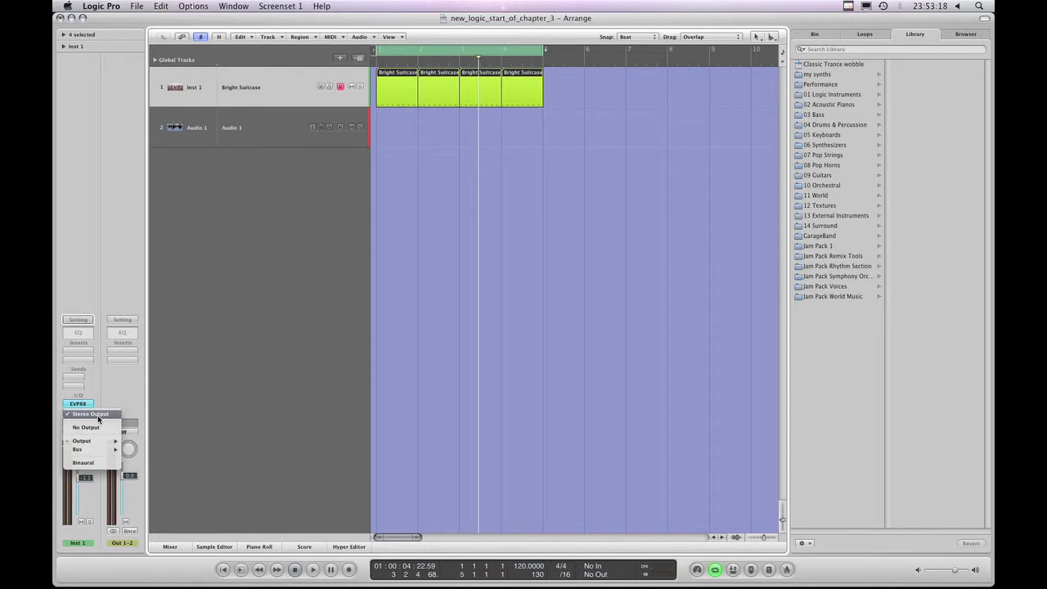
left_click(97, 415)
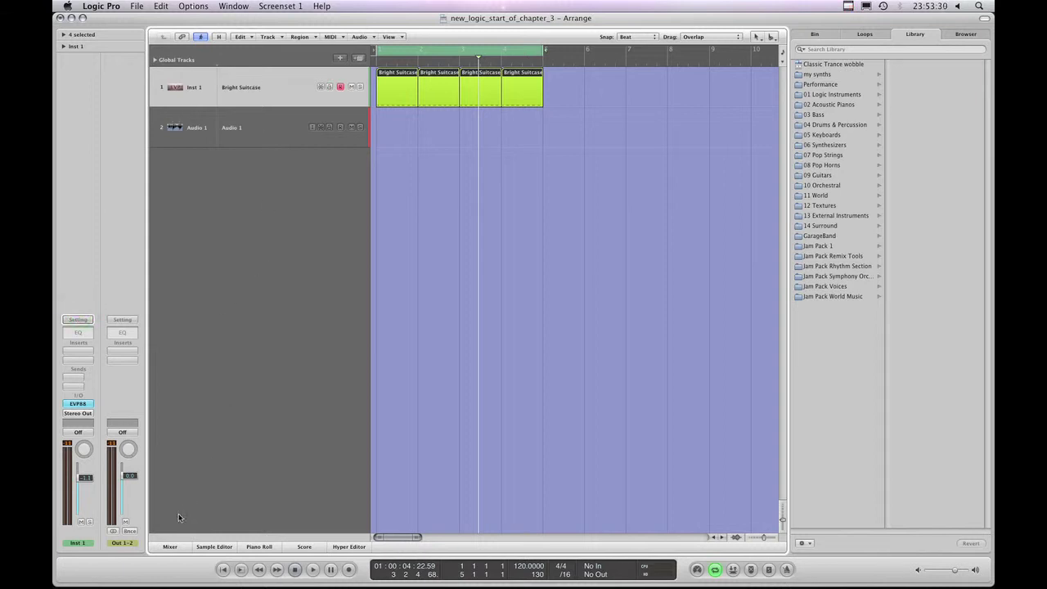
Show the mixer below the arrangement and select the Inst 1 channel strip
left_click(169, 547)
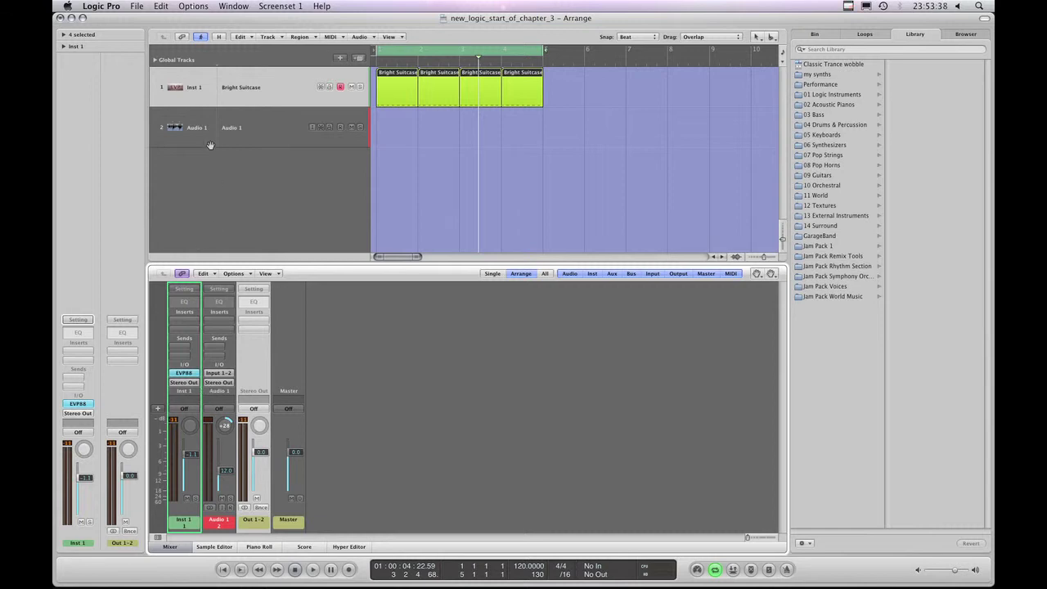
left_click(187, 519)
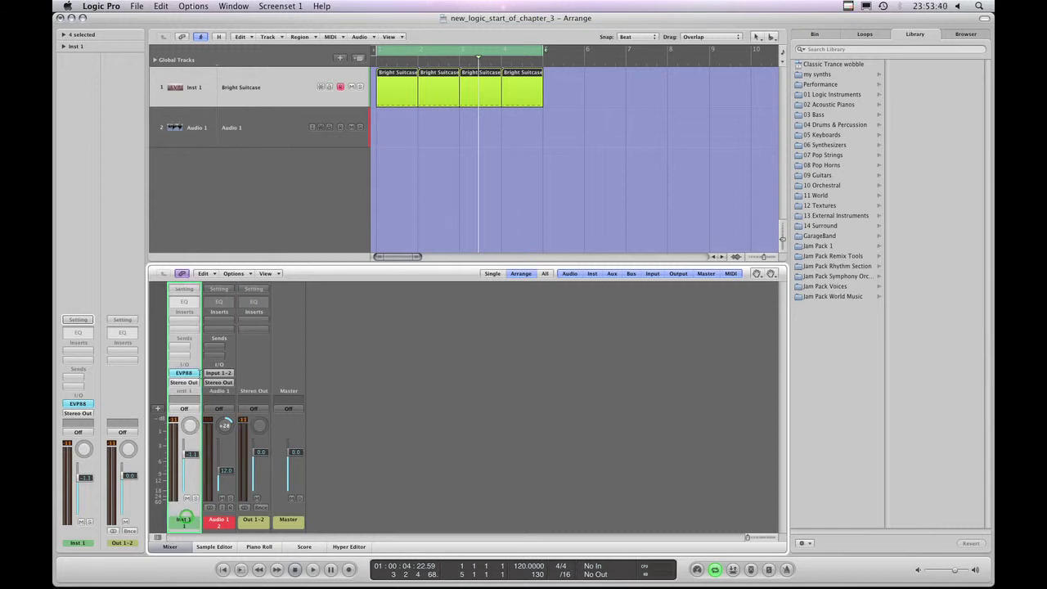
left_click(244, 73)
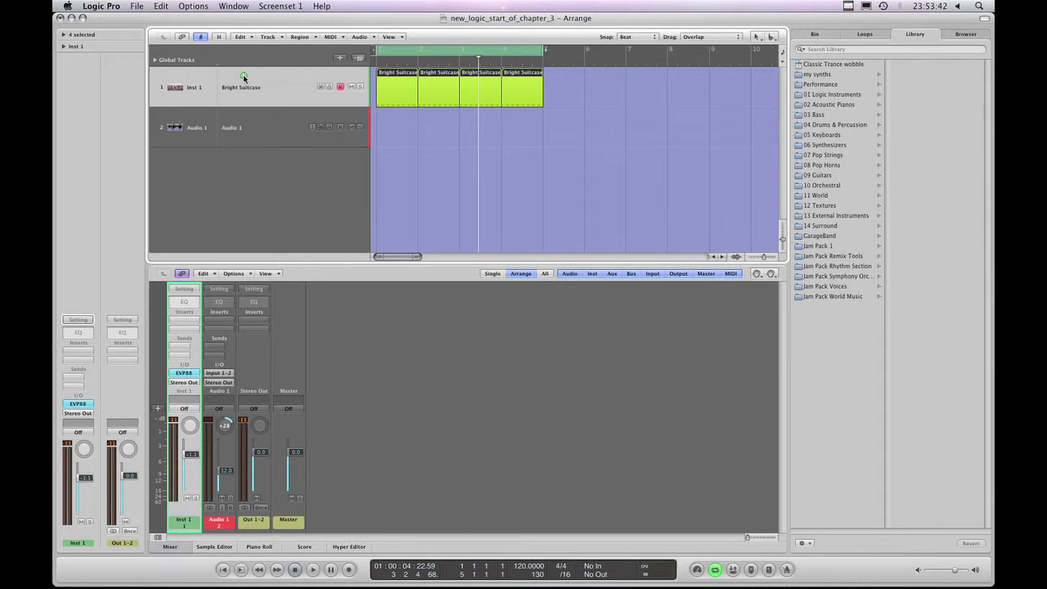
left_click(86, 288)
Route the output of the Inst 1 channel strip to Bus 1
left_click(184, 382)
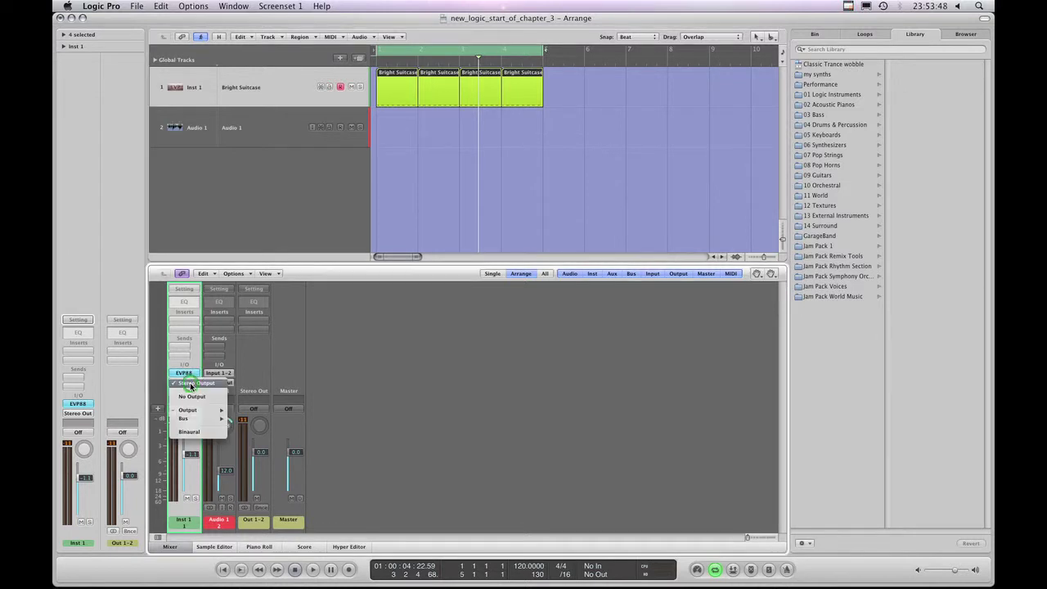
left_click(191, 384)
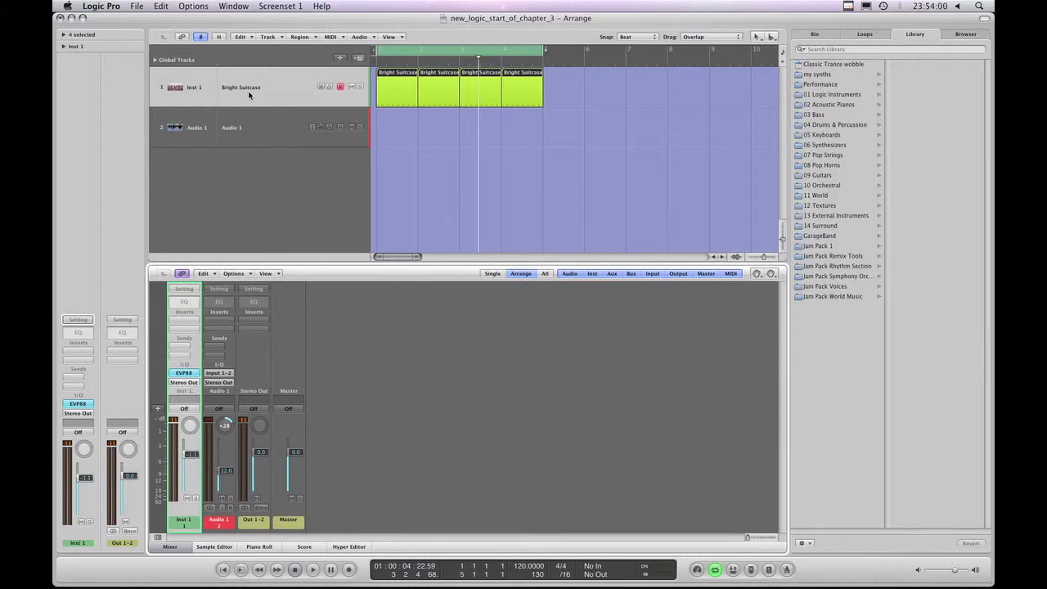
left_click(185, 382)
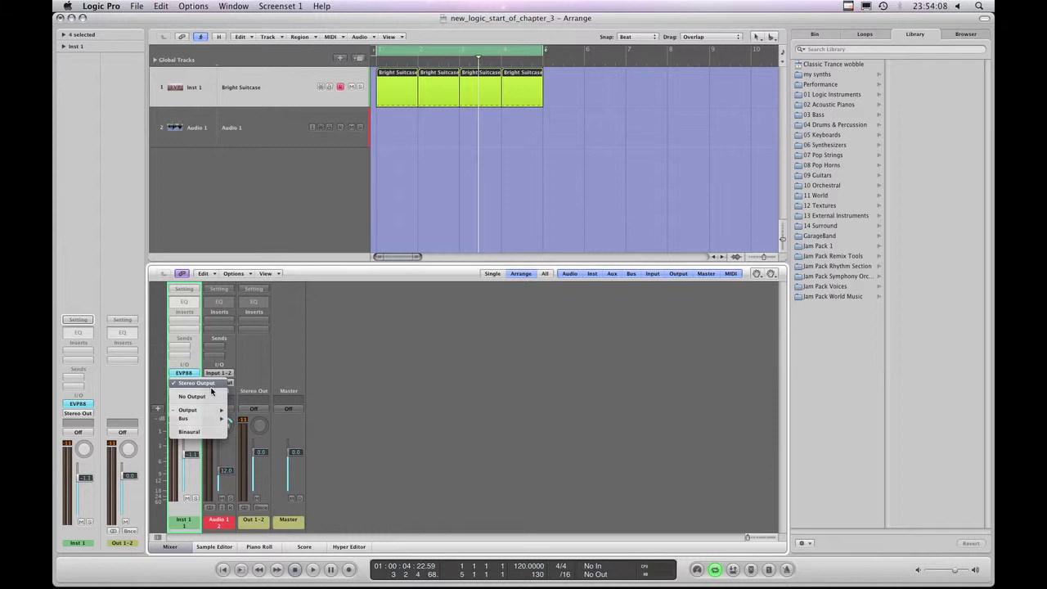
mouse_move(205, 419)
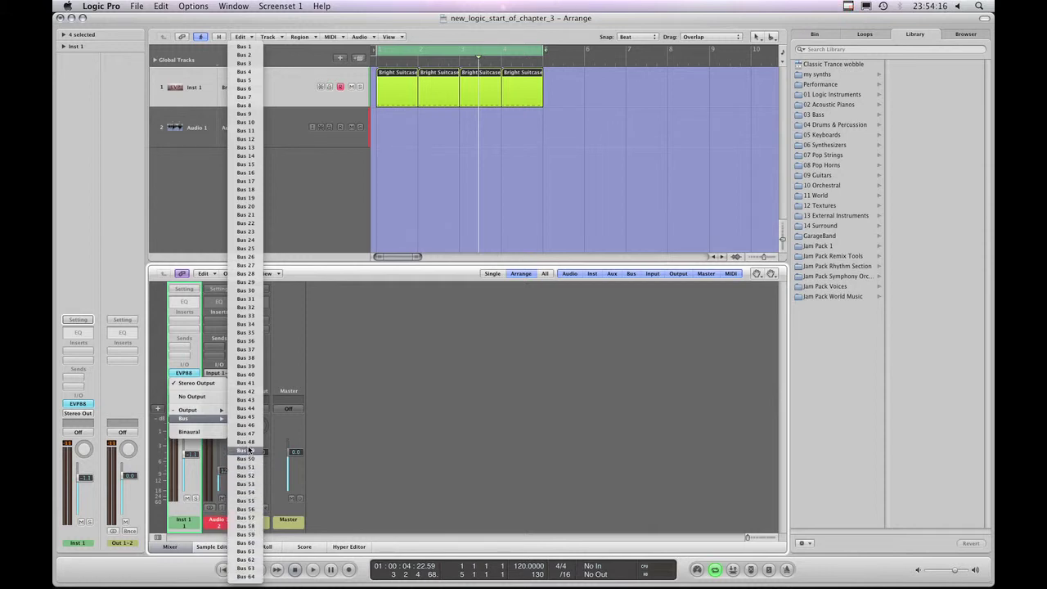
left_click(246, 49)
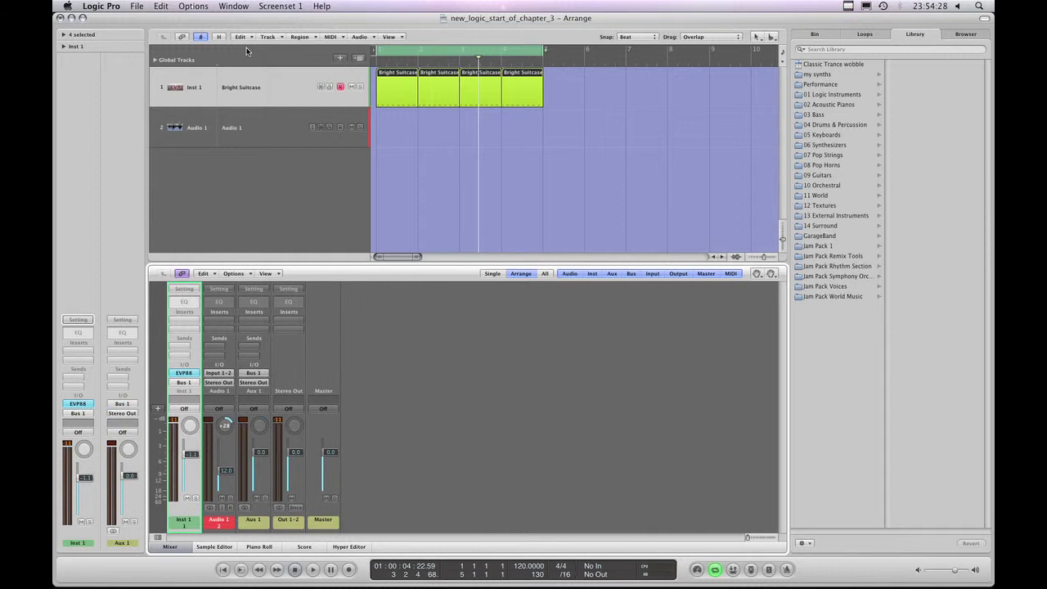
Compare the new Aux 1 channel strip with Inst 1 and inspect the Inst 1 output assignment
left_click(257, 521)
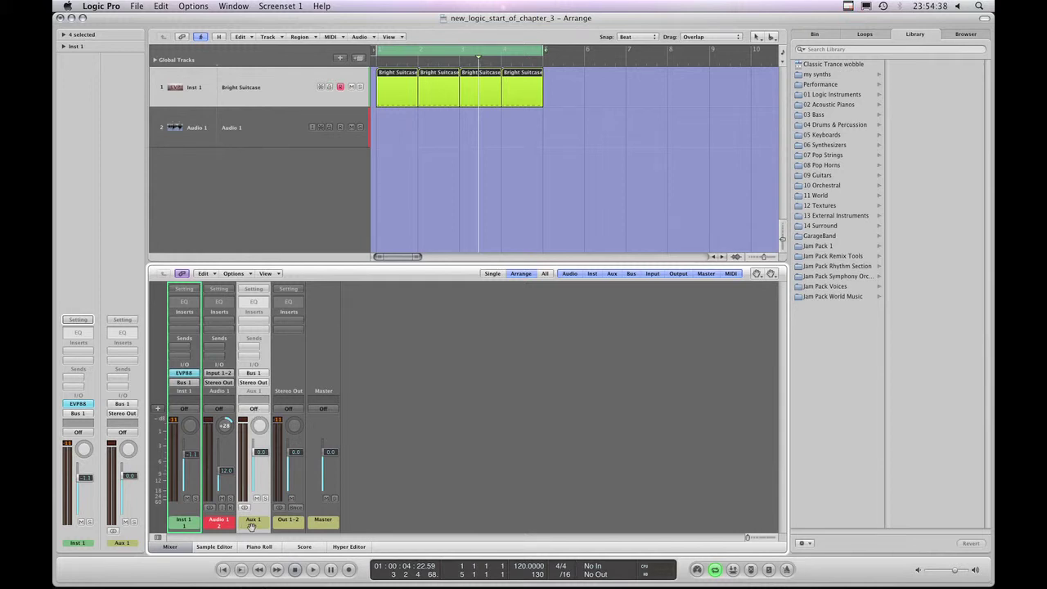
left_click(187, 518)
left_click(230, 87)
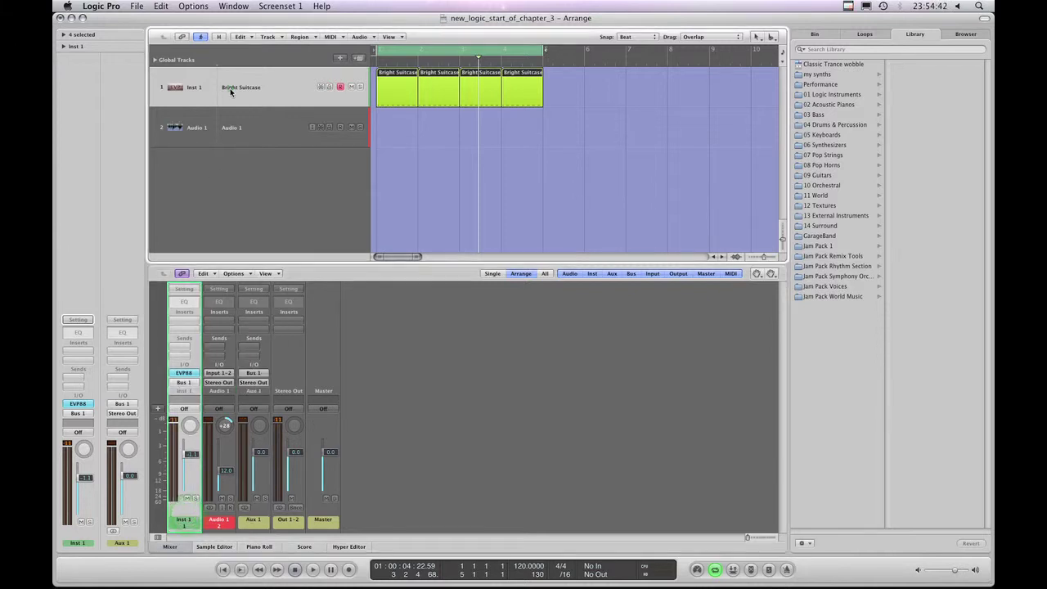
left_click(75, 301)
left_click(186, 383)
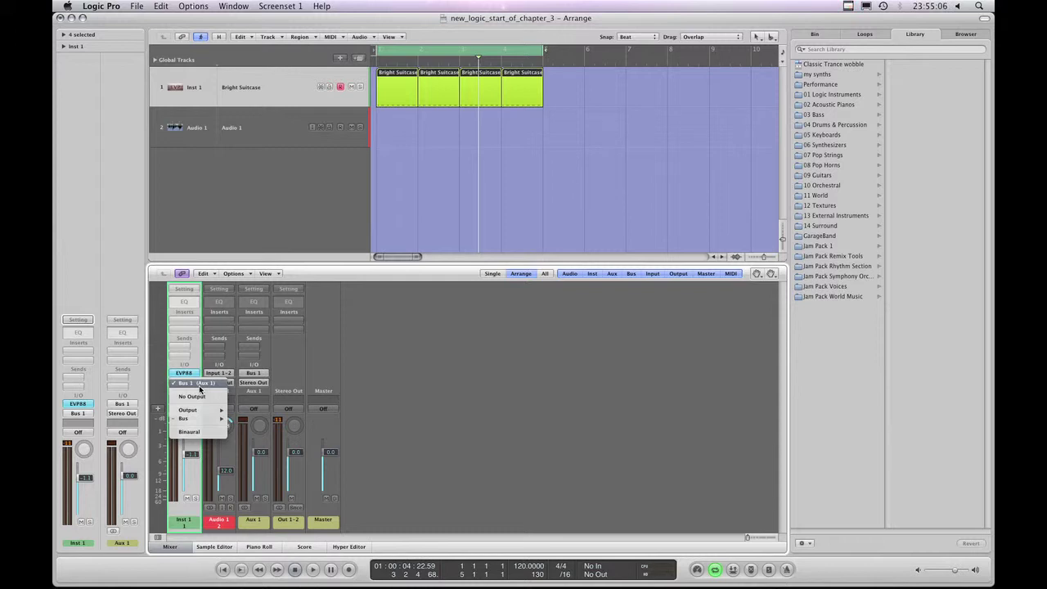
left_click(256, 525)
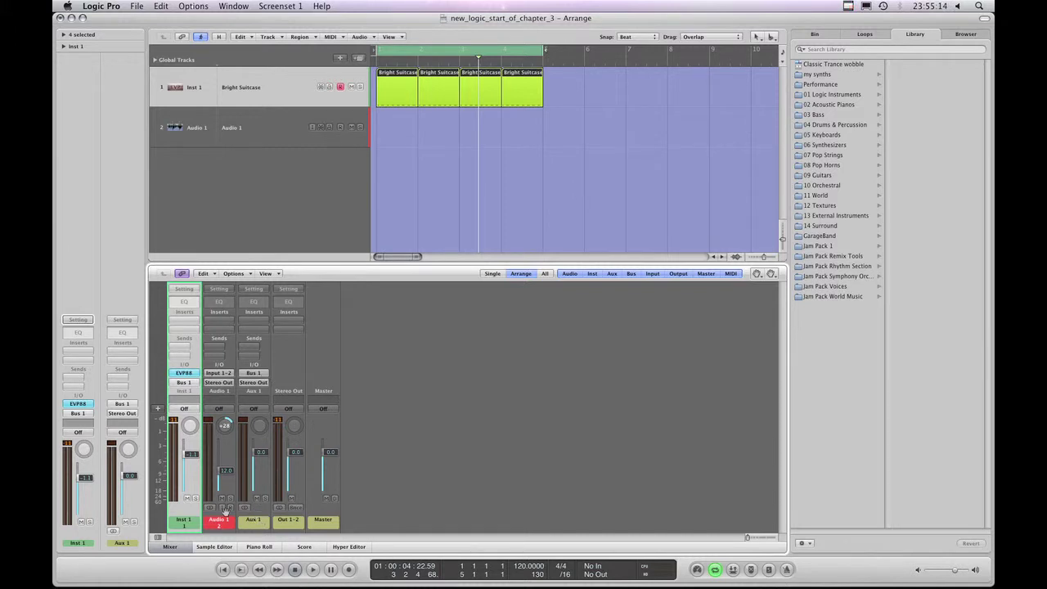
left_click(74, 318)
left_click(191, 384)
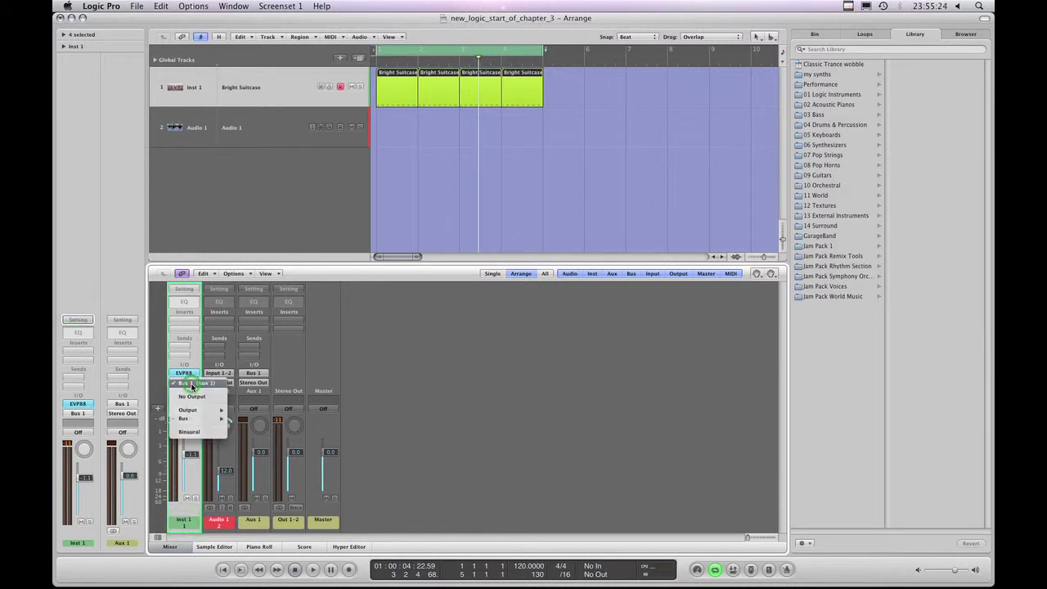
left_click(197, 383)
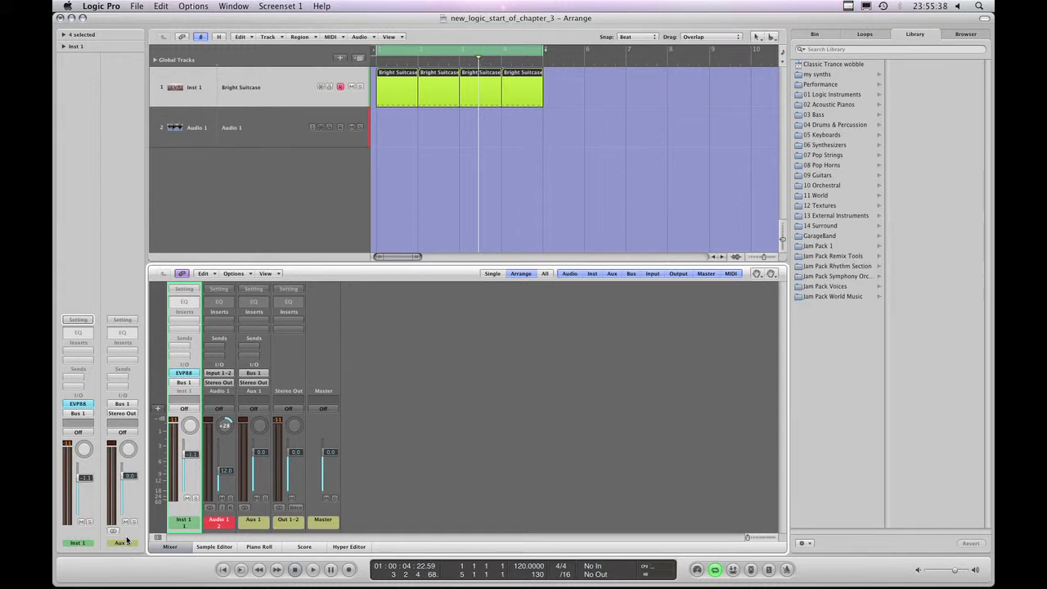
Inspect the input assignment of the Aux 1 channel strip against the output of Inst 1
left_click(254, 517)
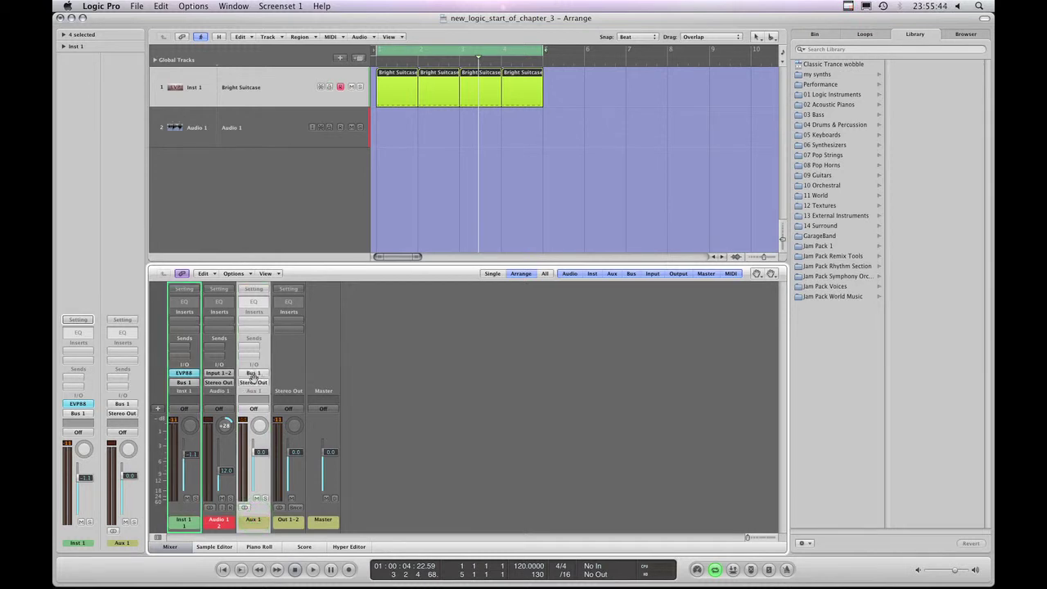
left_click(254, 373)
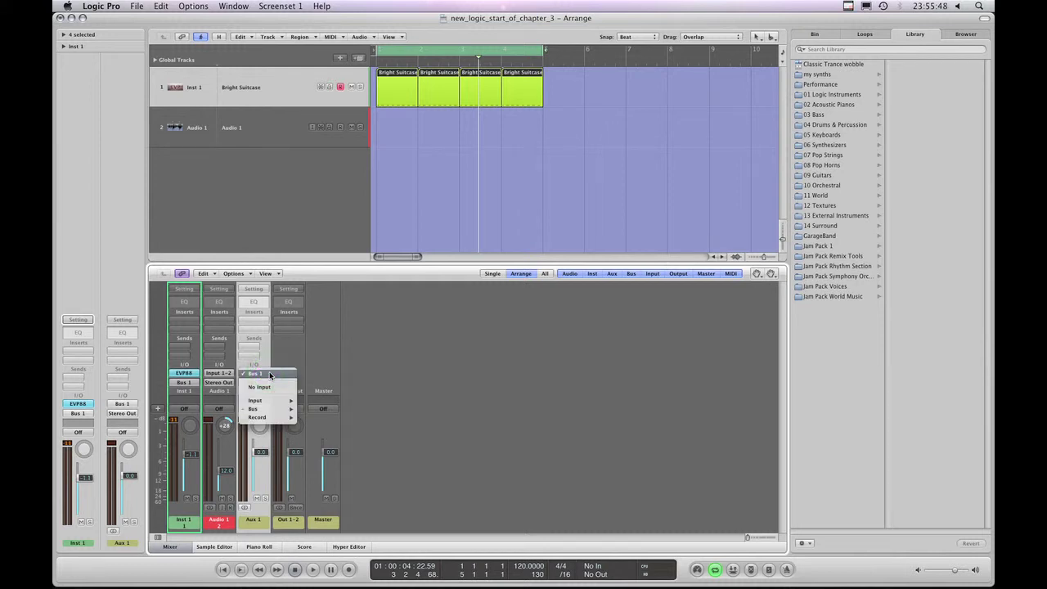
left_click(270, 374)
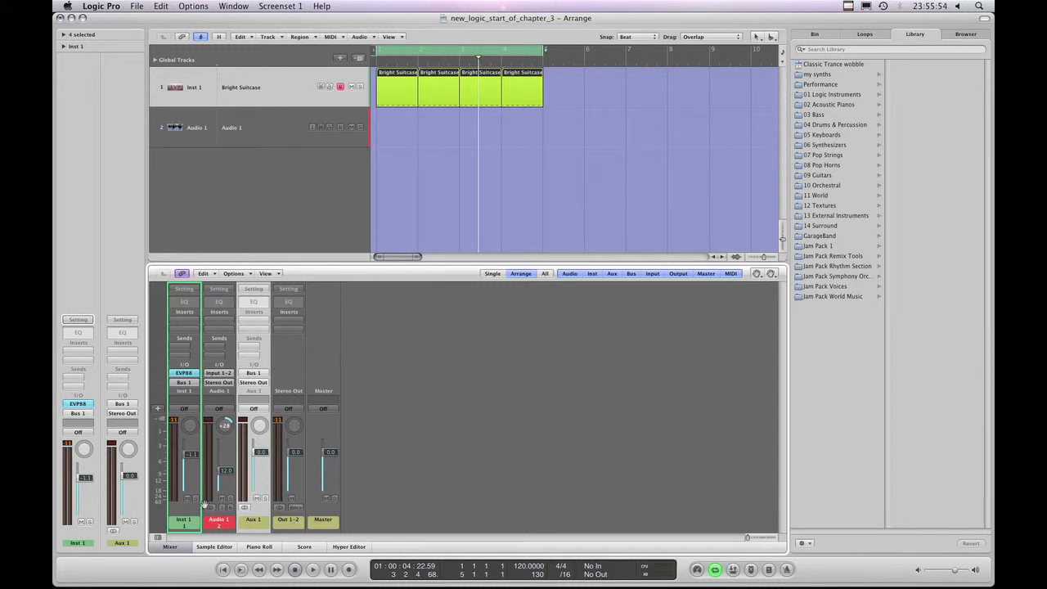
left_click(179, 522)
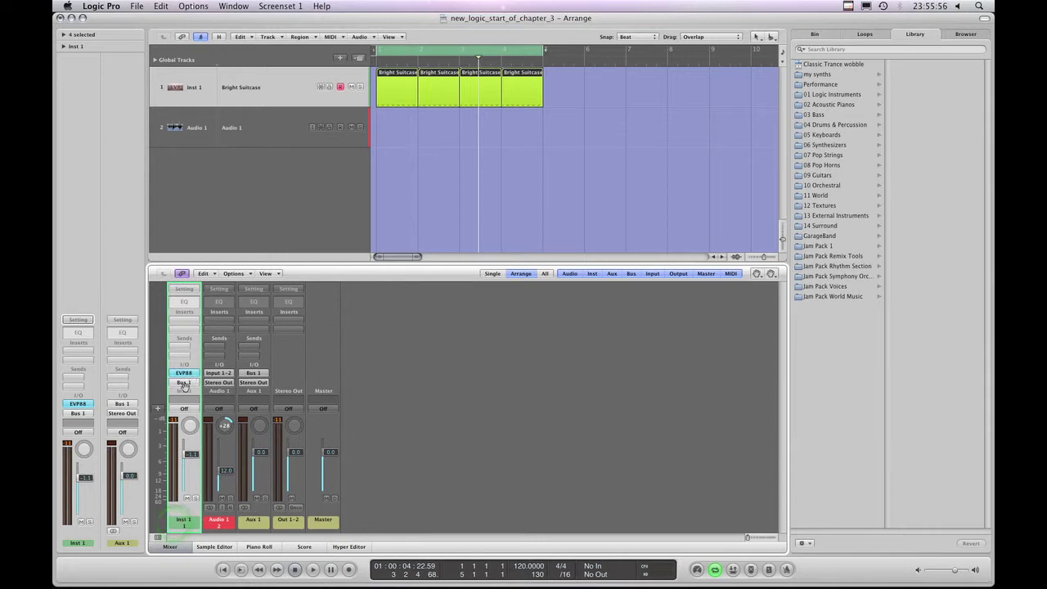
left_click(256, 515)
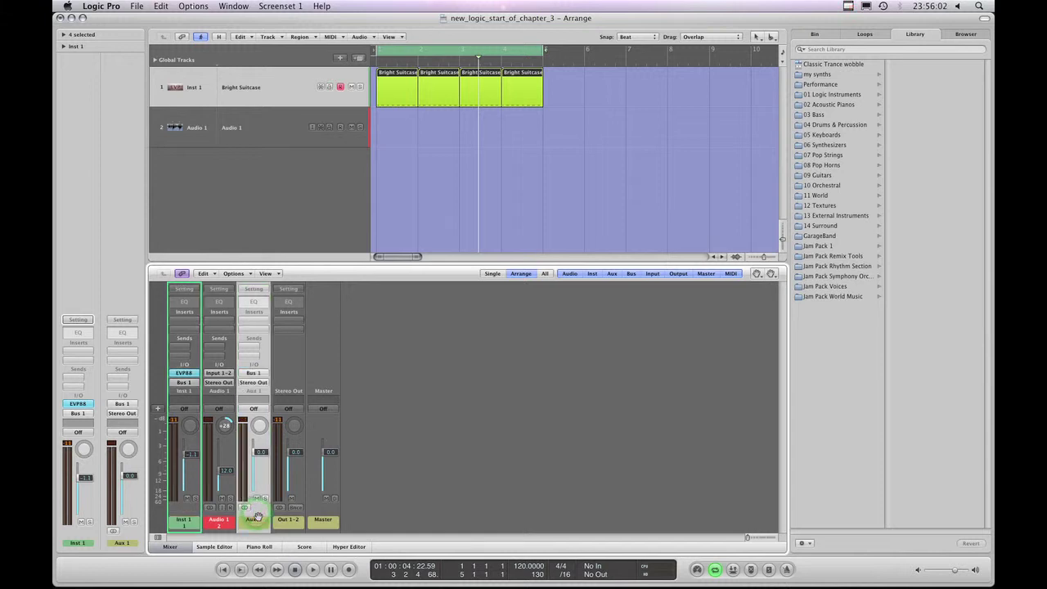
left_click(264, 375)
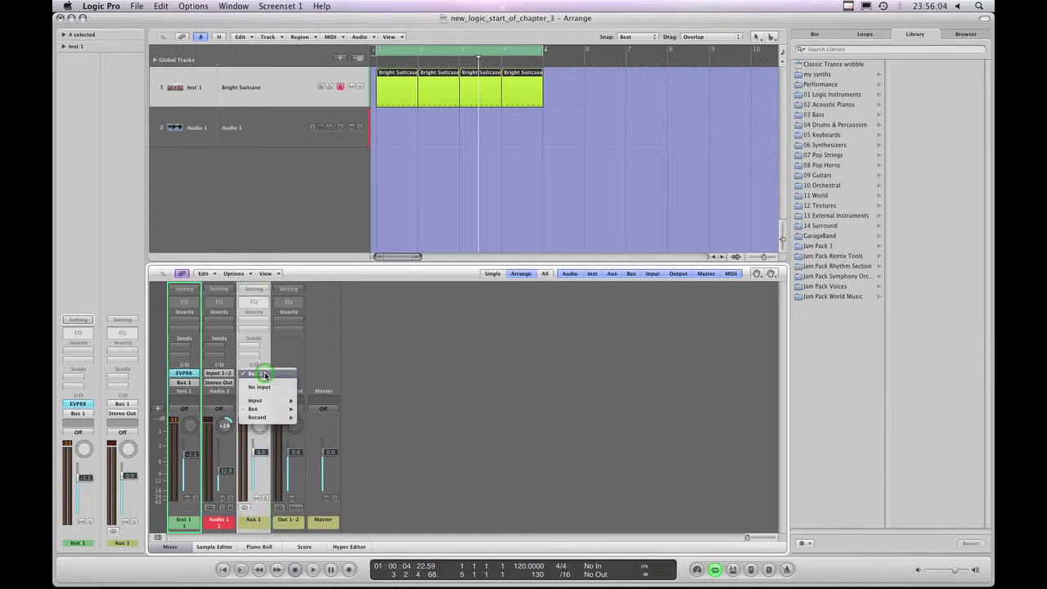
left_click(210, 383)
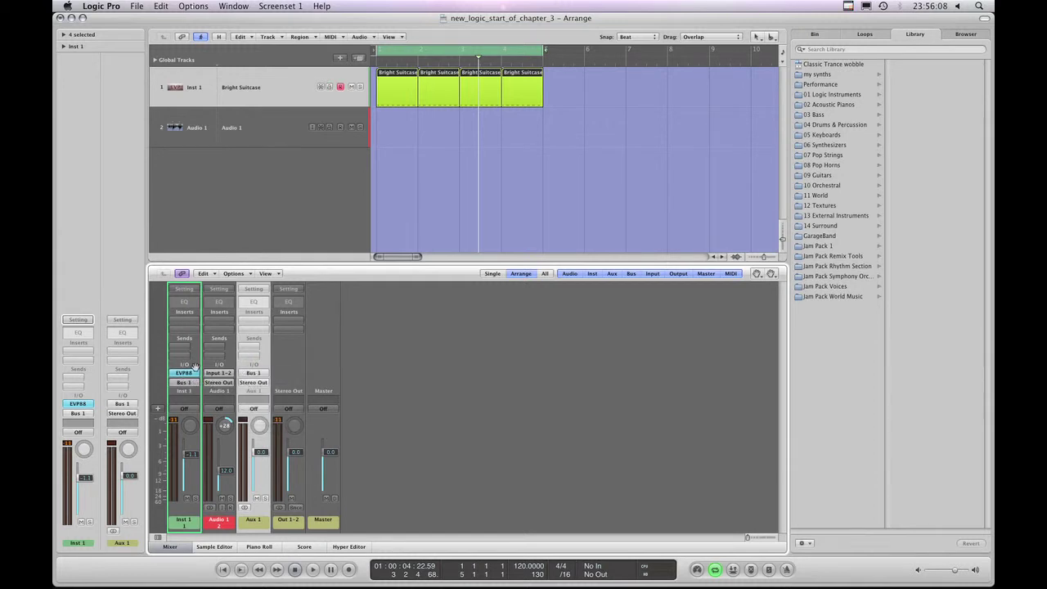
Follow the signal from Inst 1 through the input and output assignments of Aux 1 to the Out 1-2 strip
left_click(194, 365)
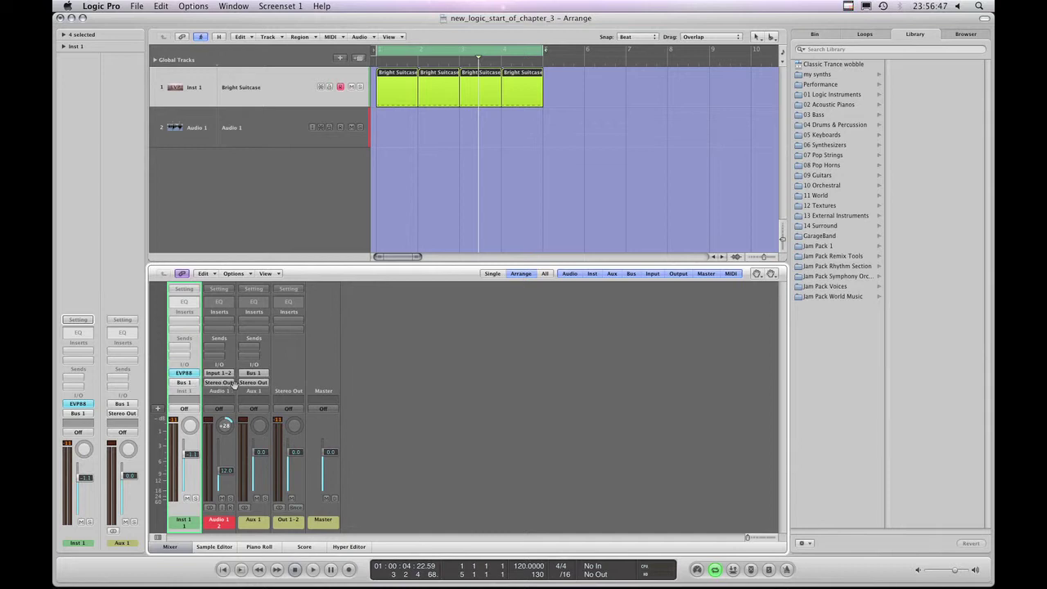
left_click(256, 522)
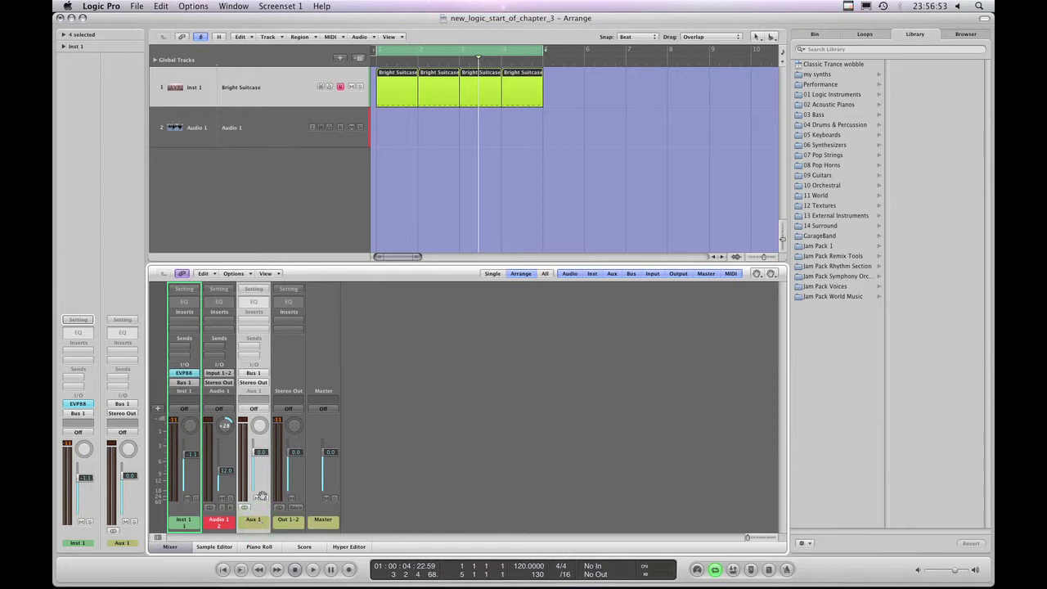
left_click(265, 374)
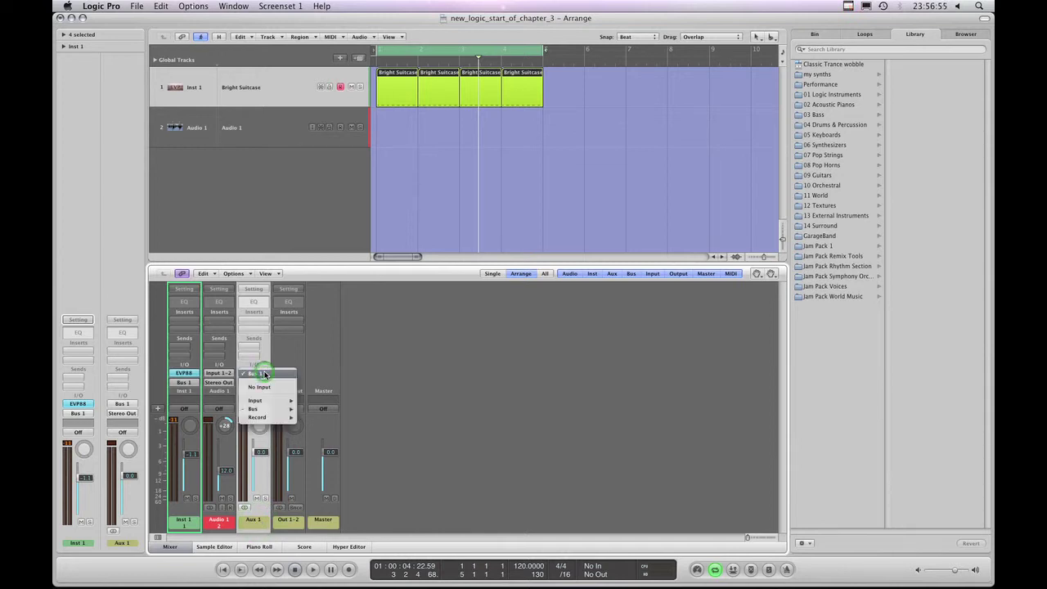
left_click(275, 375)
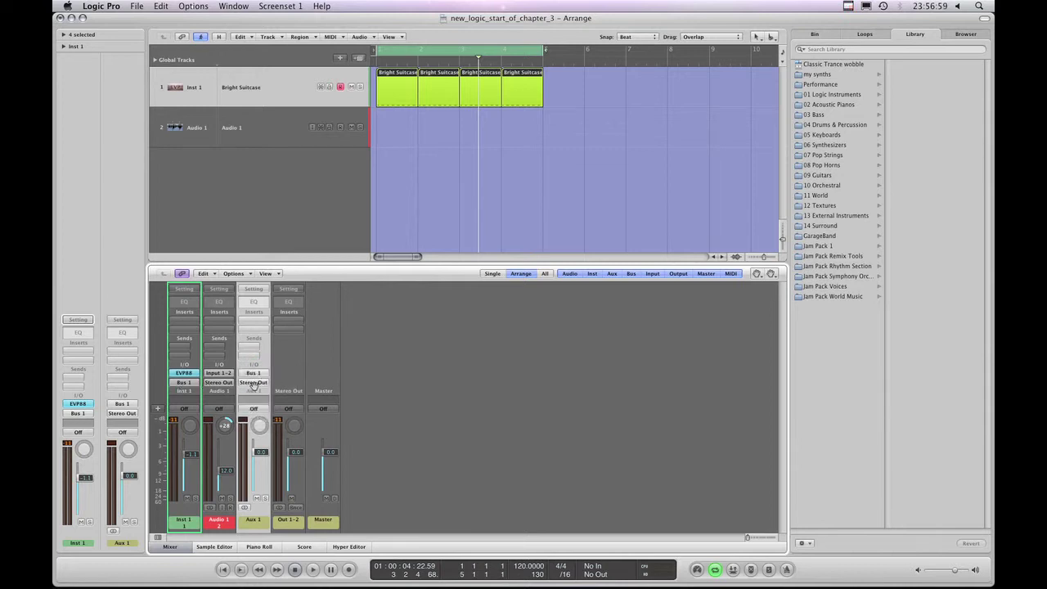
left_click(250, 519)
left_click(261, 385)
left_click(257, 398)
left_click(295, 521)
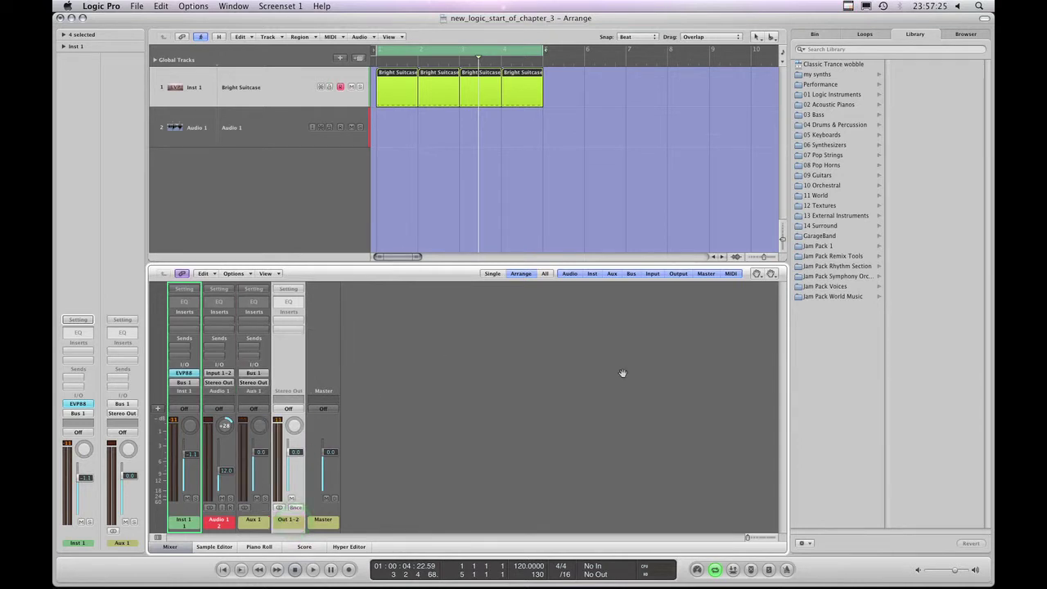
Review the signal path by selecting the Inst 1, Aux 1 and Out 1-2 channel strips in turn
left_click(184, 522)
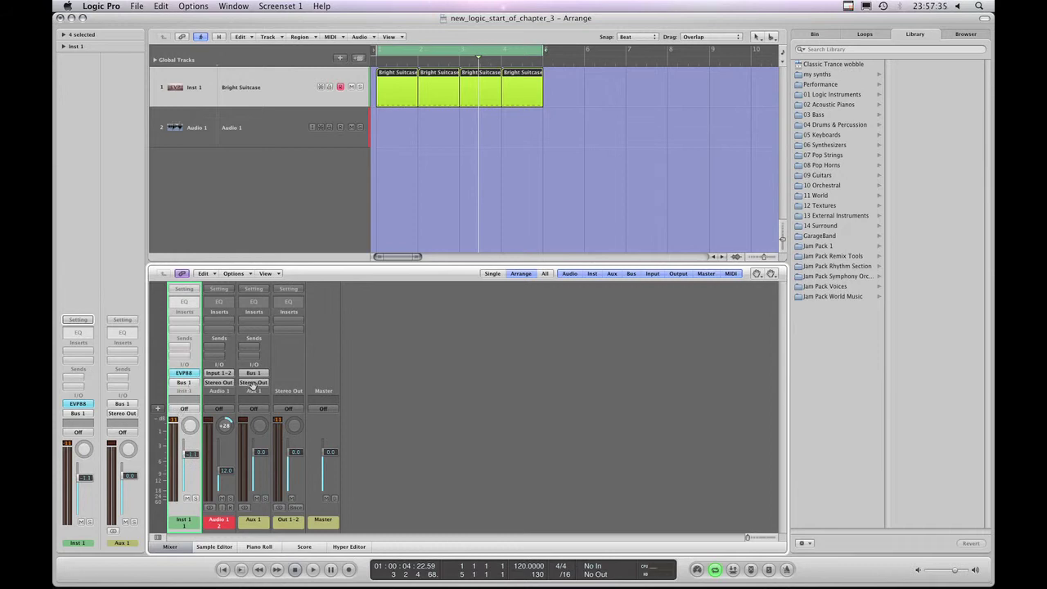
left_click(253, 524)
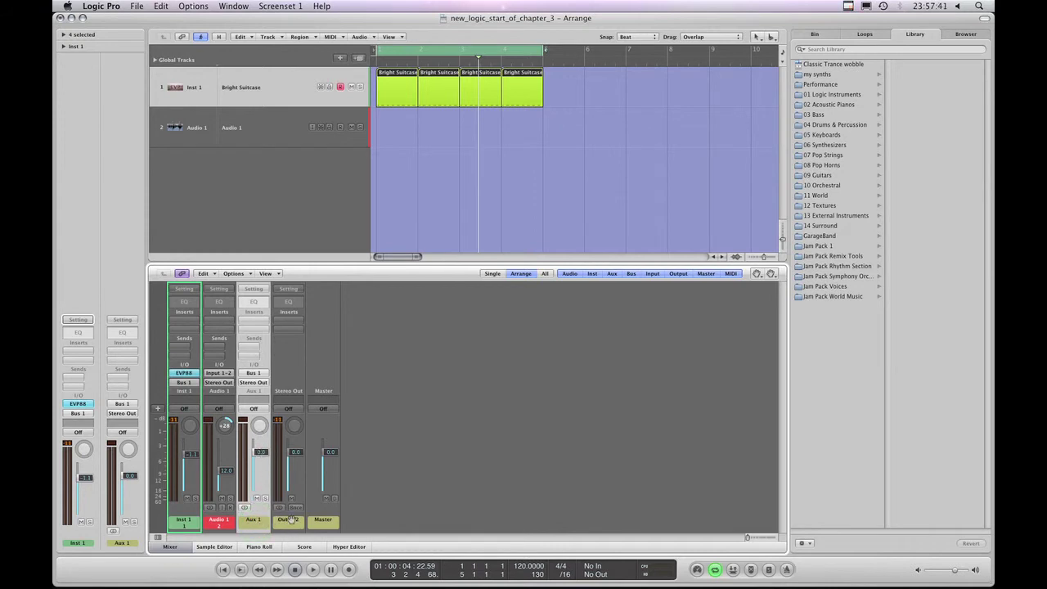
left_click(292, 521)
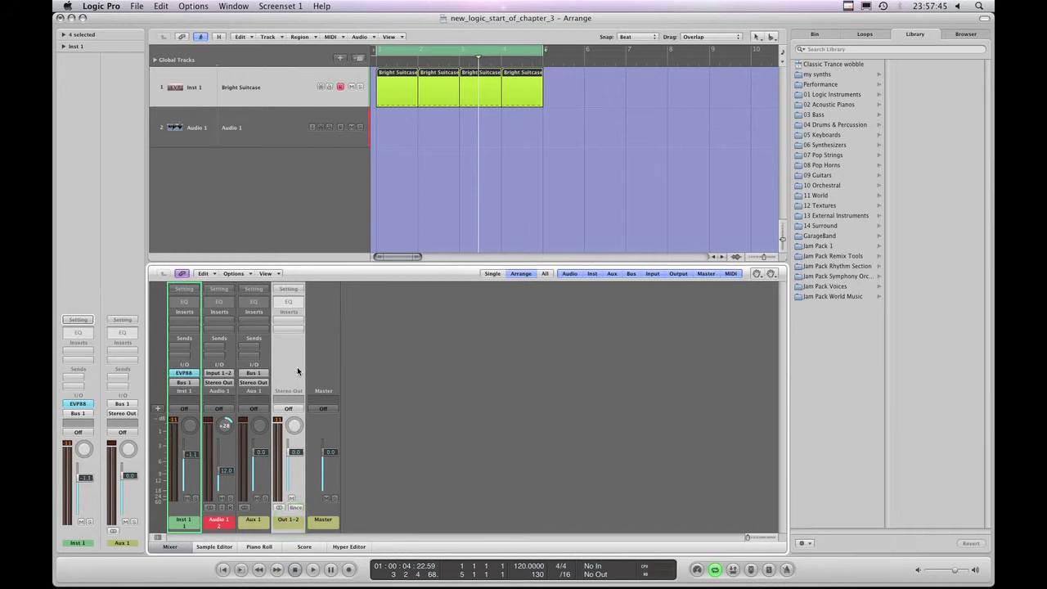
left_click(183, 525)
left_click(252, 521)
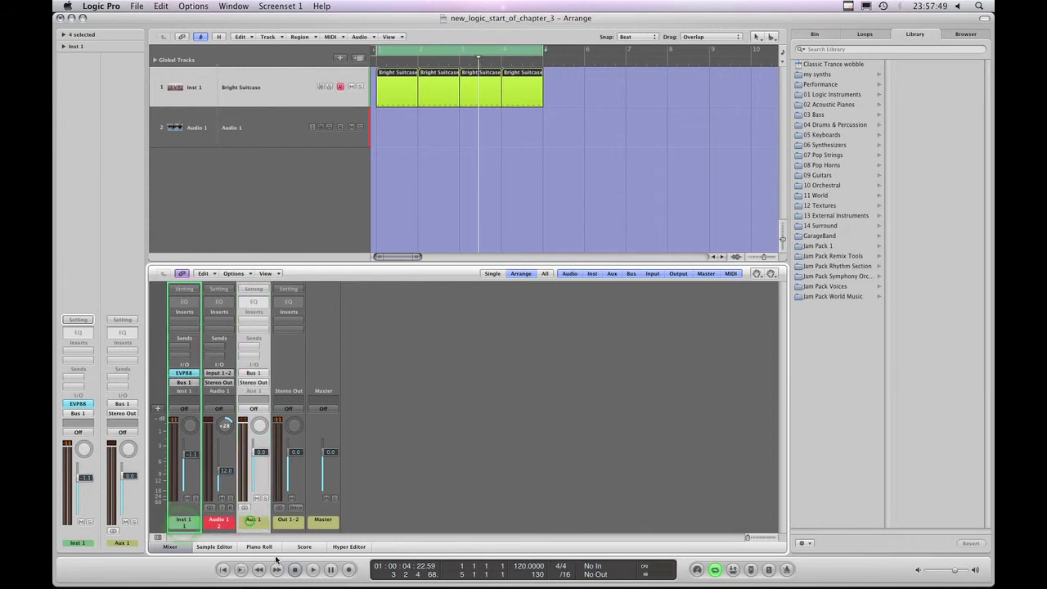
left_click(177, 524)
left_click(288, 521)
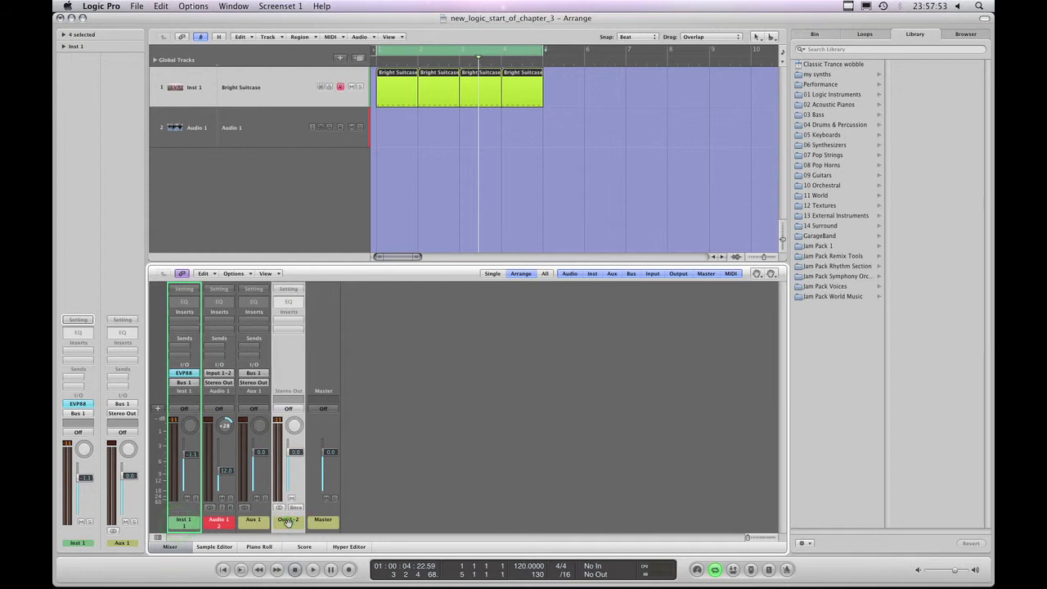
left_click(195, 523)
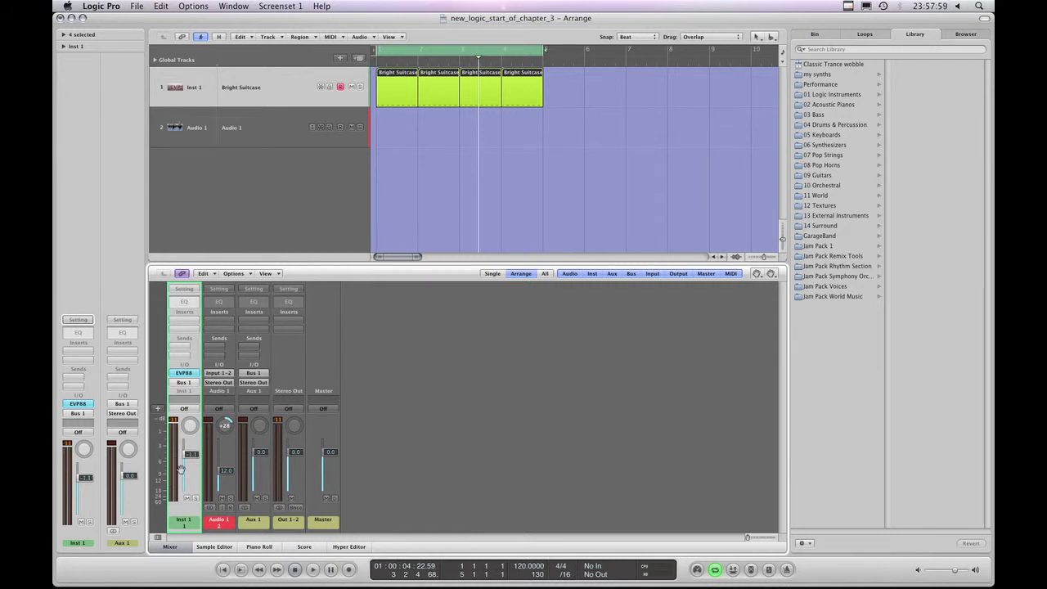
left_click(257, 520)
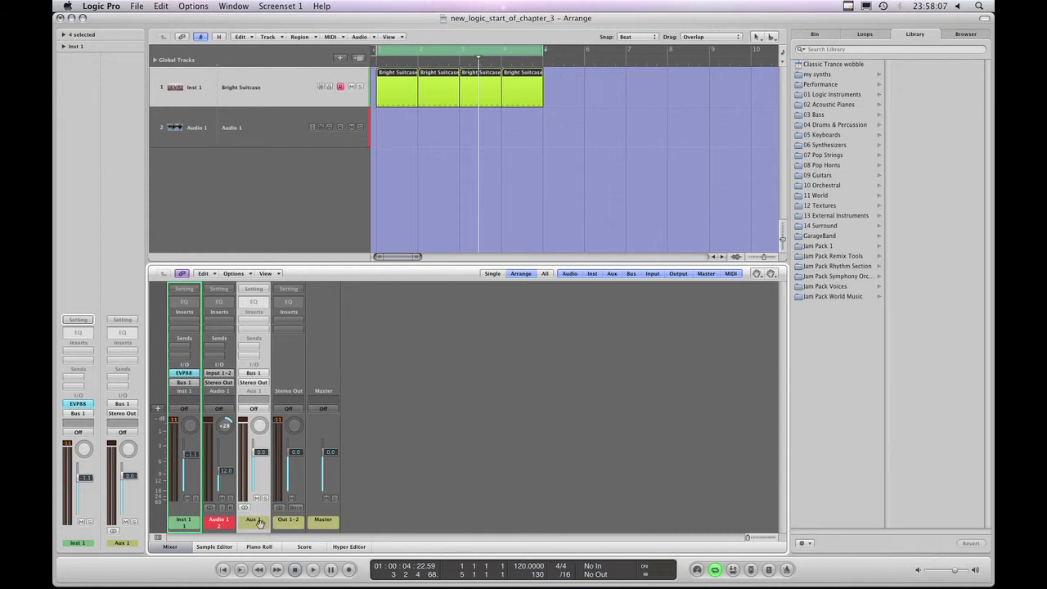
Play the Inst 1 regions while checking the level meters of the Inst 1, Aux 1 and Out 1-2 channel strips, and stop playback
left_click(286, 521)
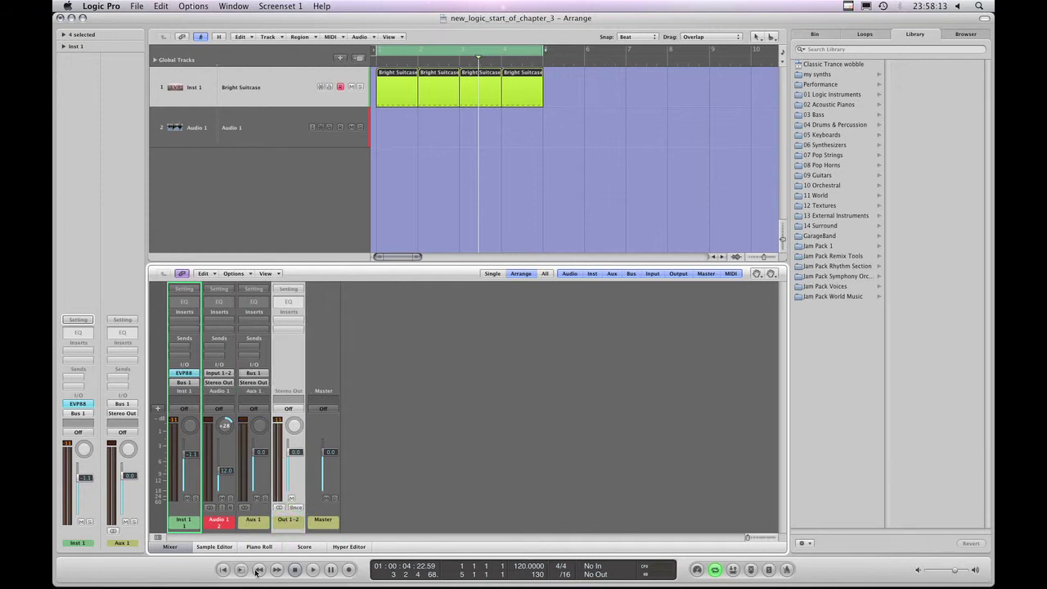
left_click(185, 522)
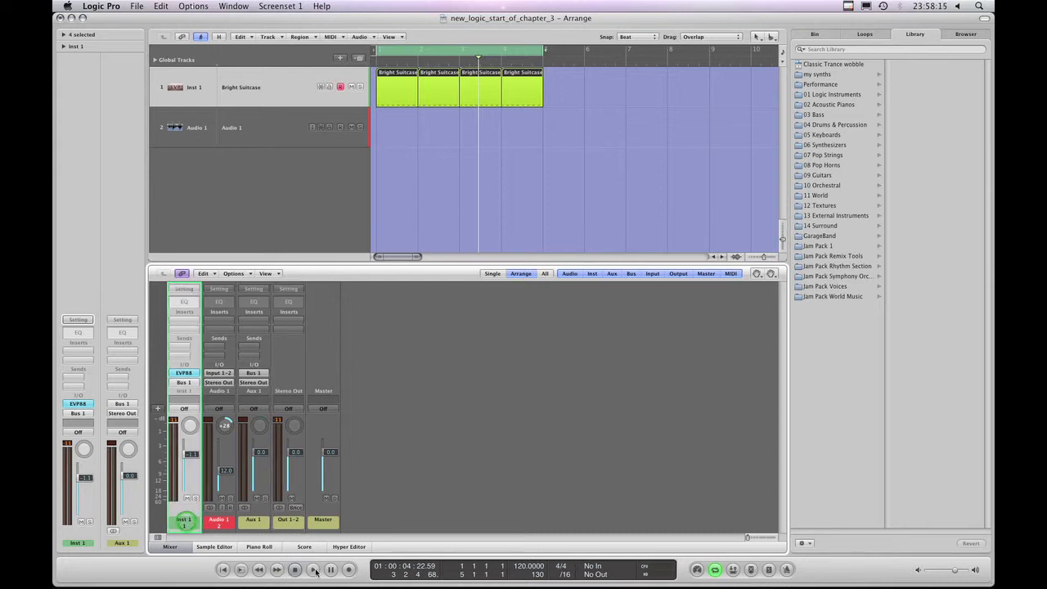
key("space")
left_click(185, 515)
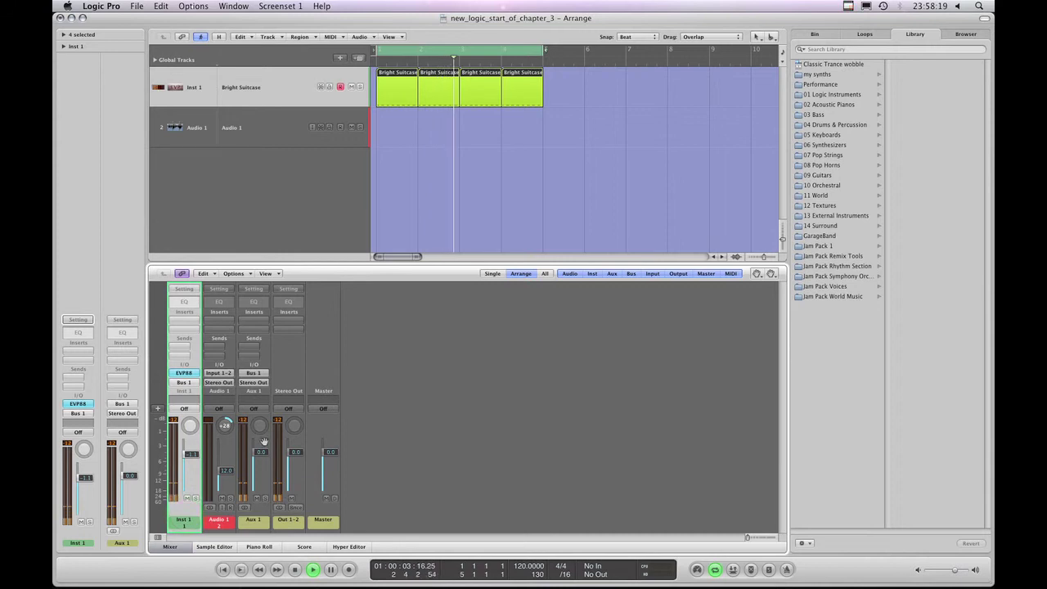
left_click(254, 517)
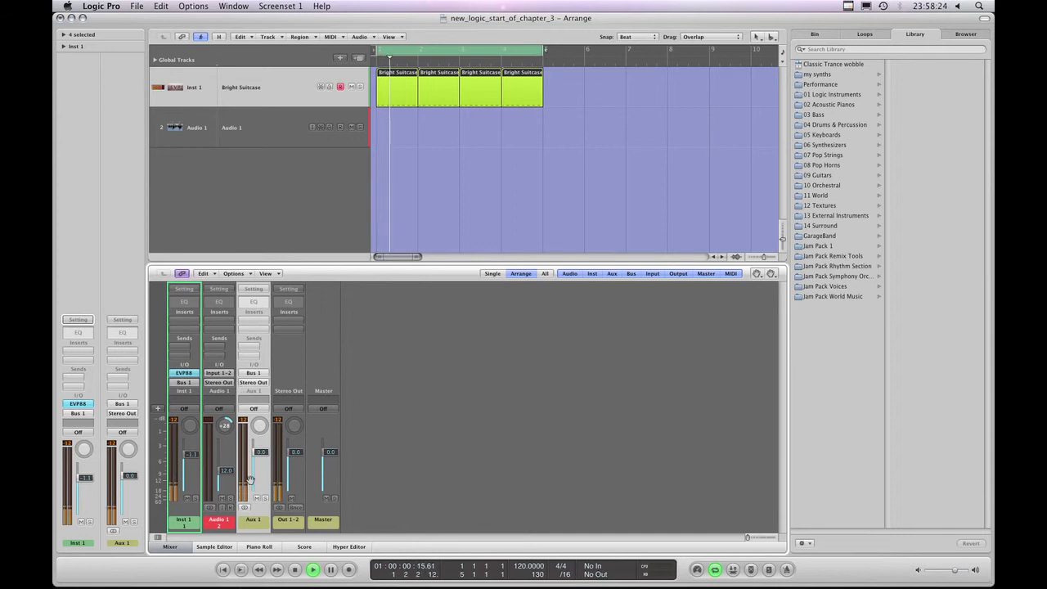
left_click(294, 519)
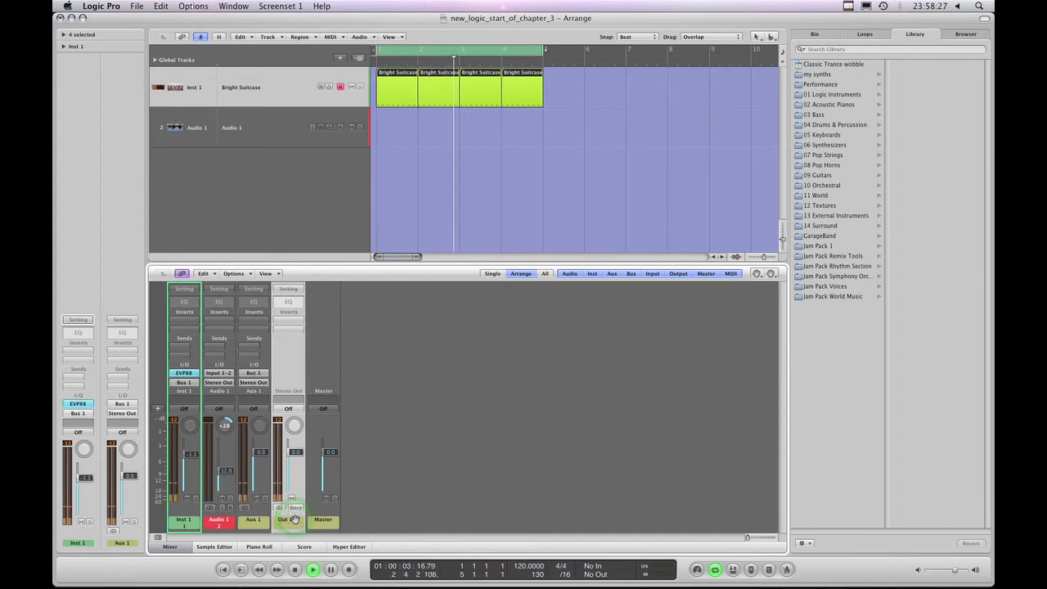
left_click(295, 570)
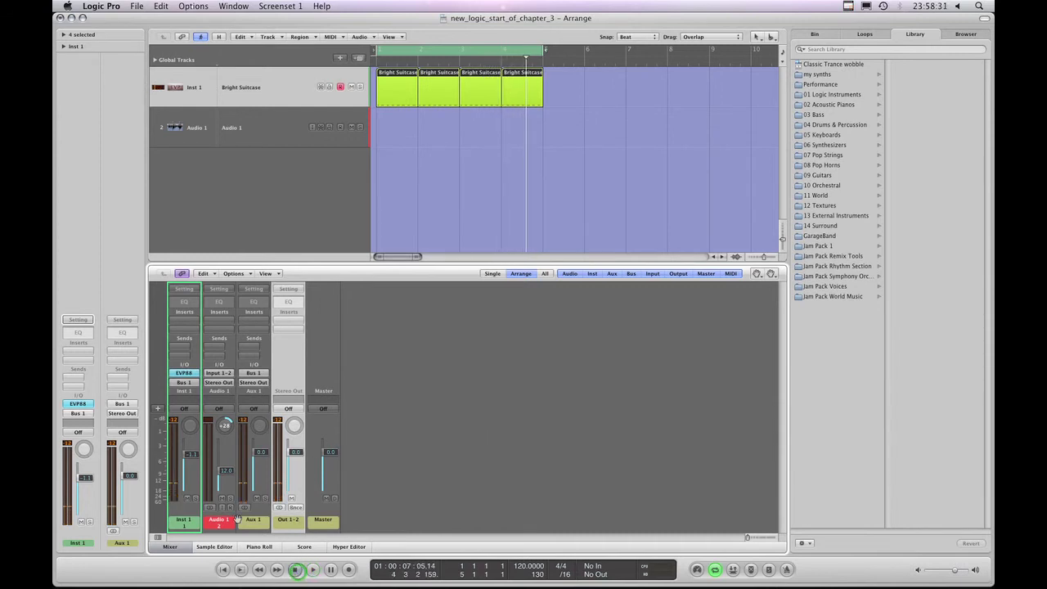
Compare the role of the Aux 1 channel strip with the Inst 1 source and the Out 1-2 output by selecting each strip
left_click(250, 519)
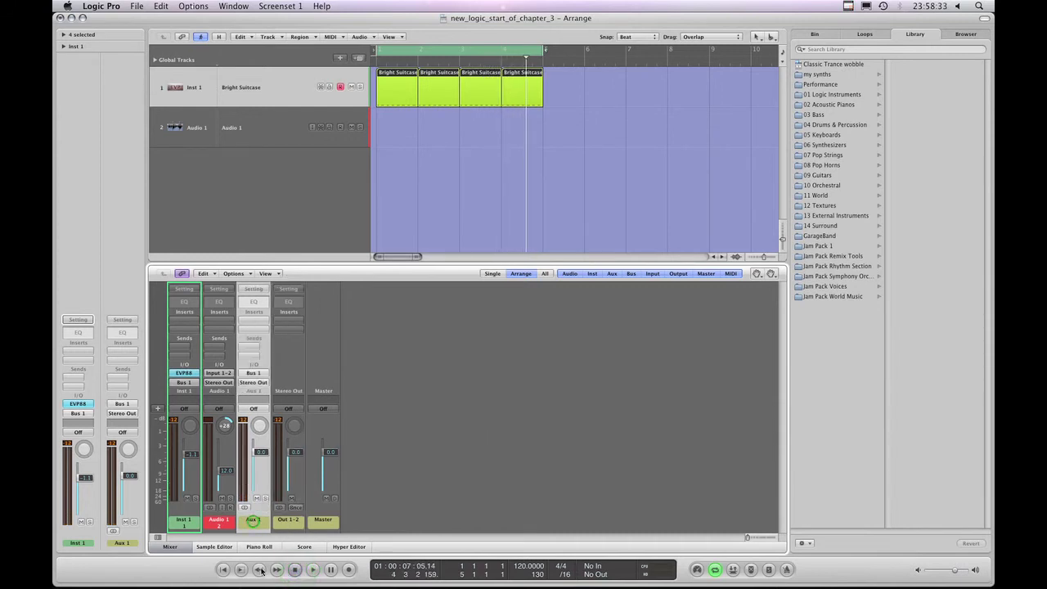
left_click(184, 521)
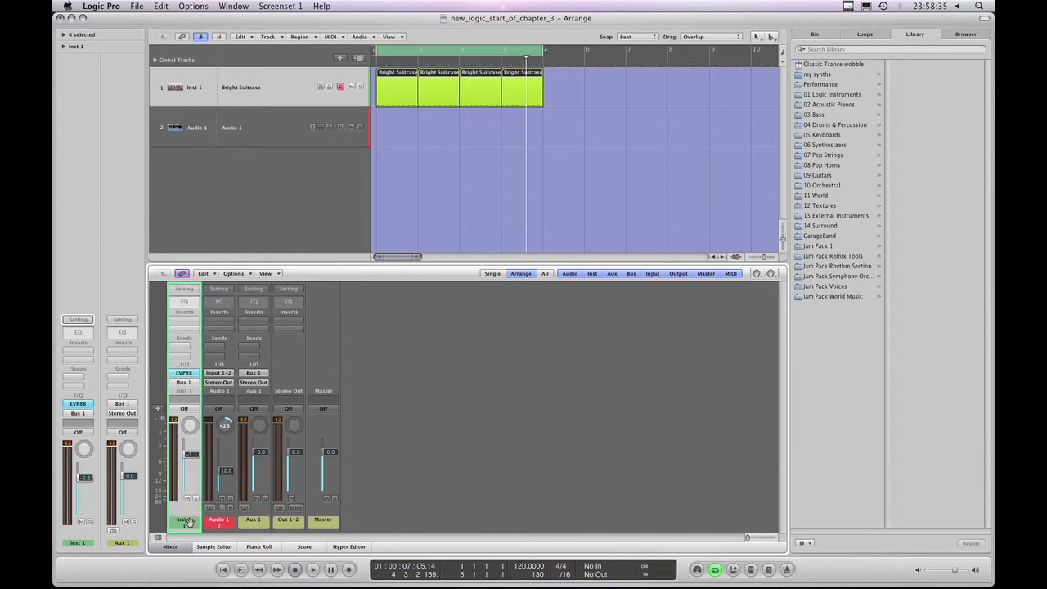
left_click(292, 520)
left_click(266, 528)
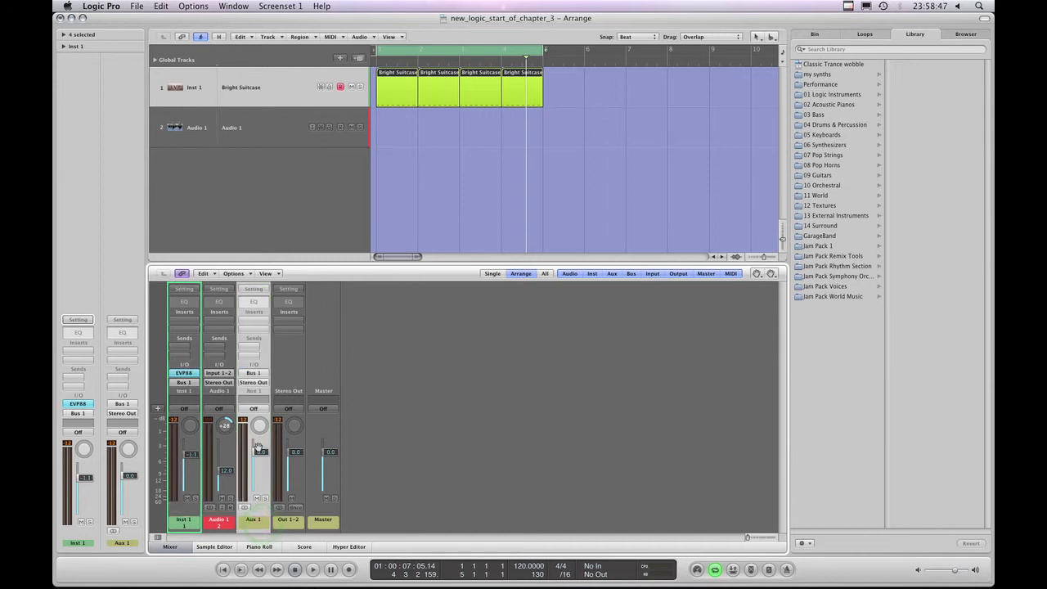
left_click(288, 522)
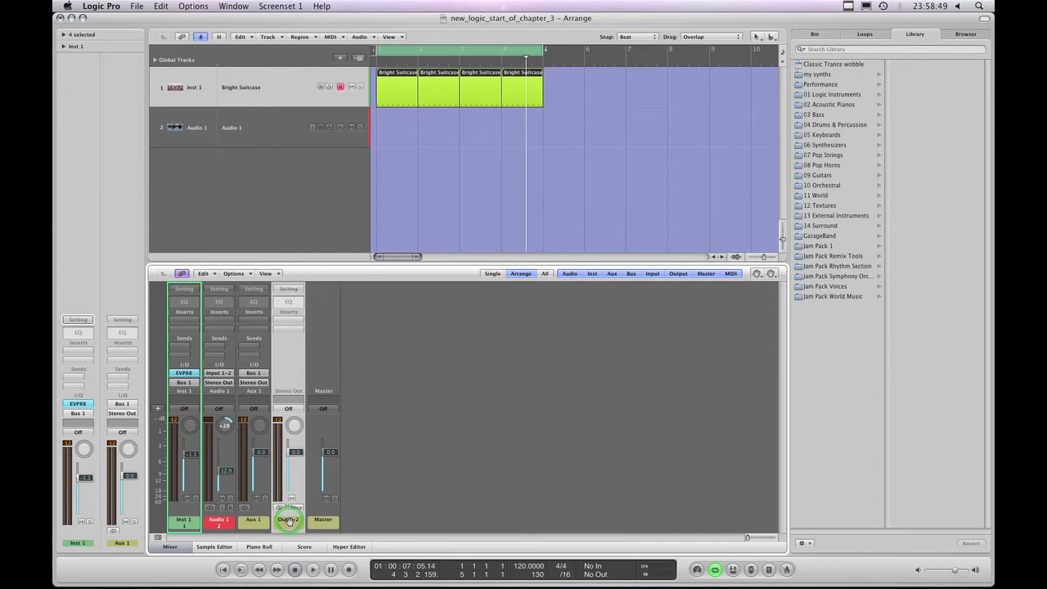
left_click(188, 520)
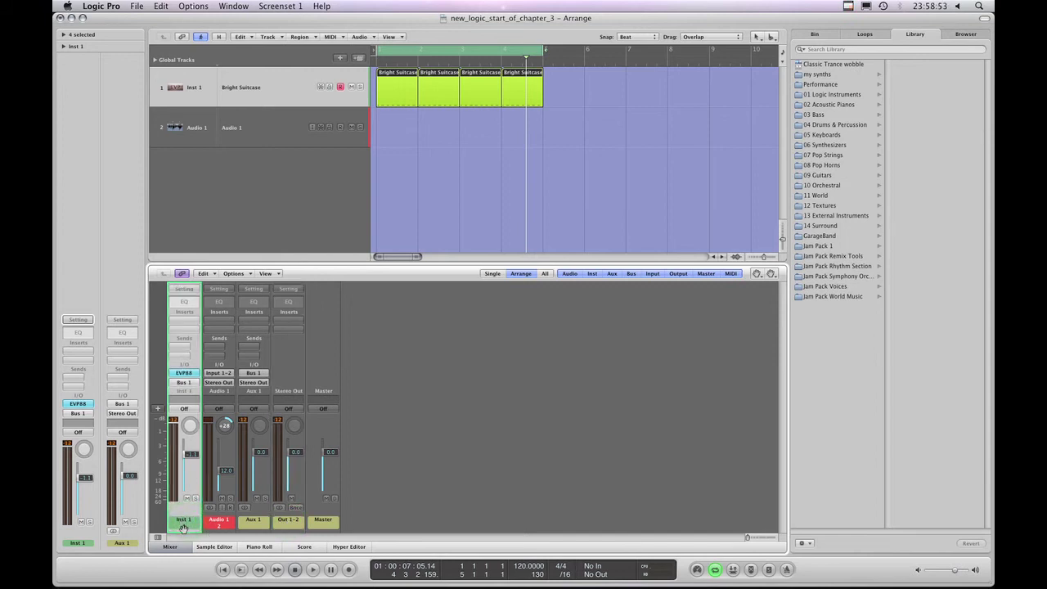
left_click(298, 517)
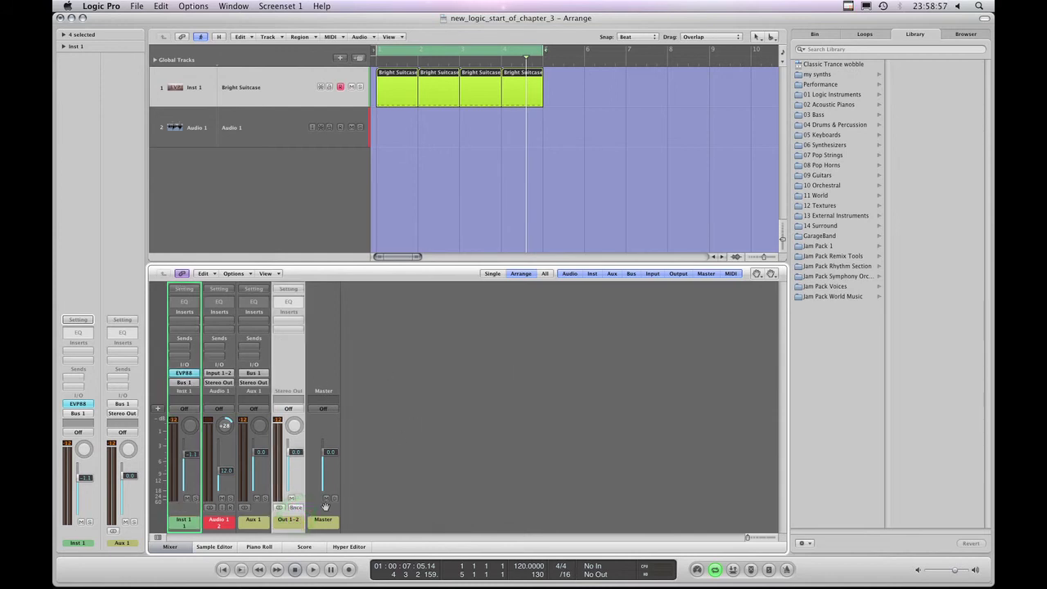
left_click(256, 521)
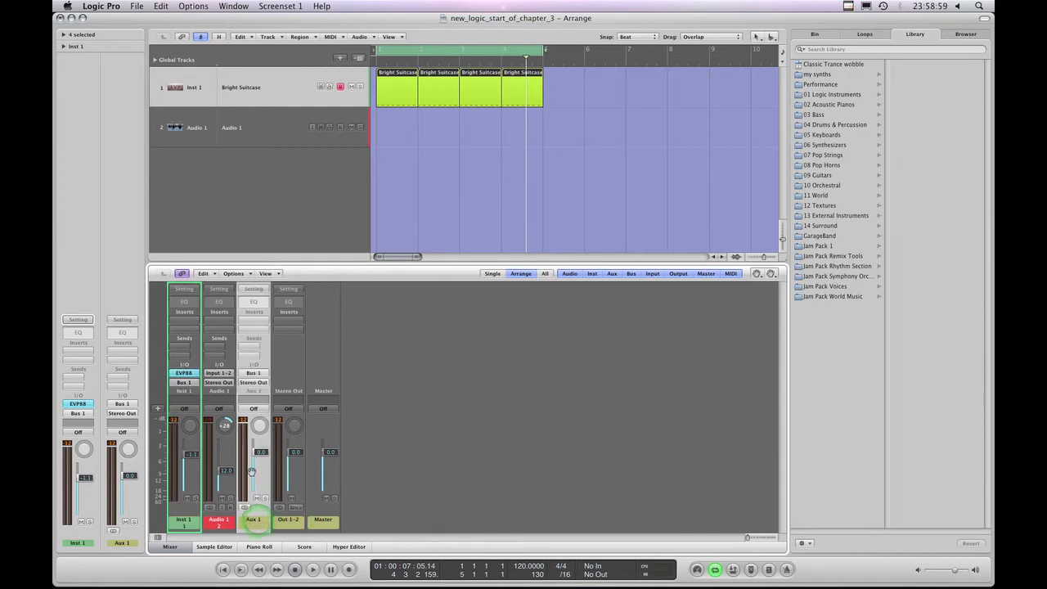
left_click(186, 521)
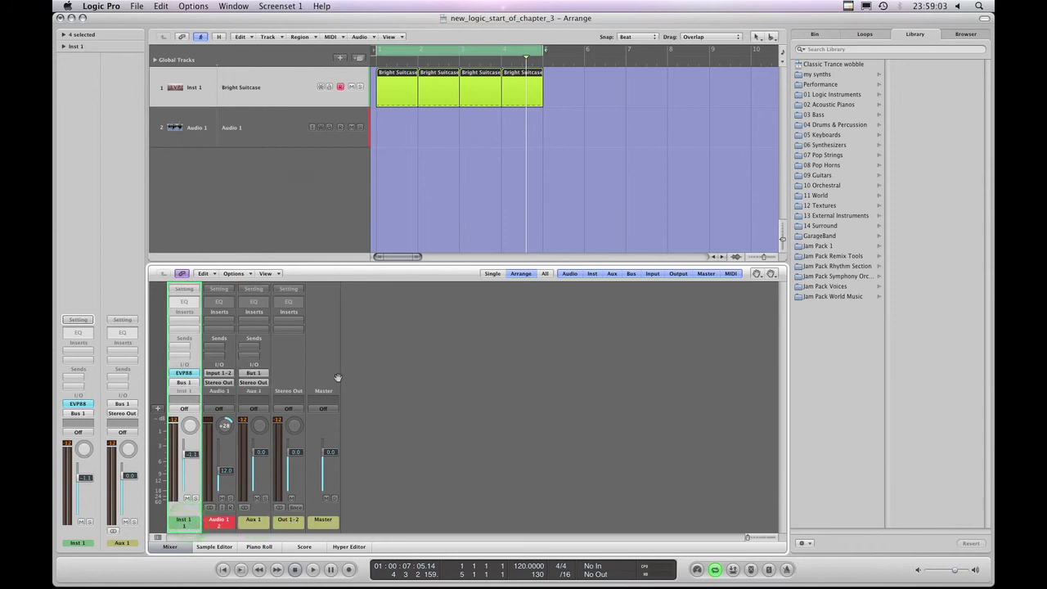
left_click(281, 521)
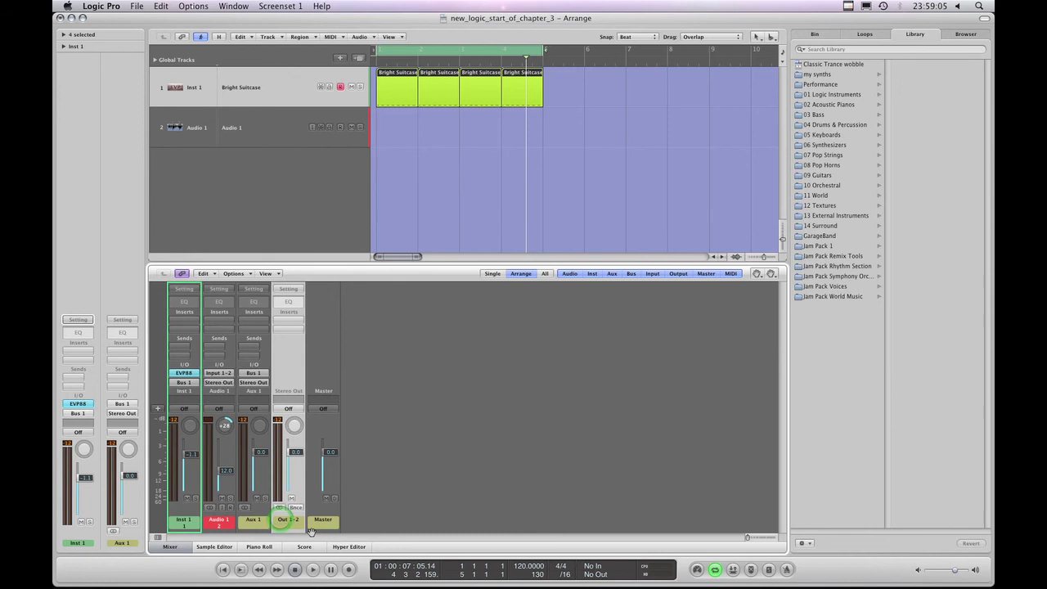
left_click(256, 523)
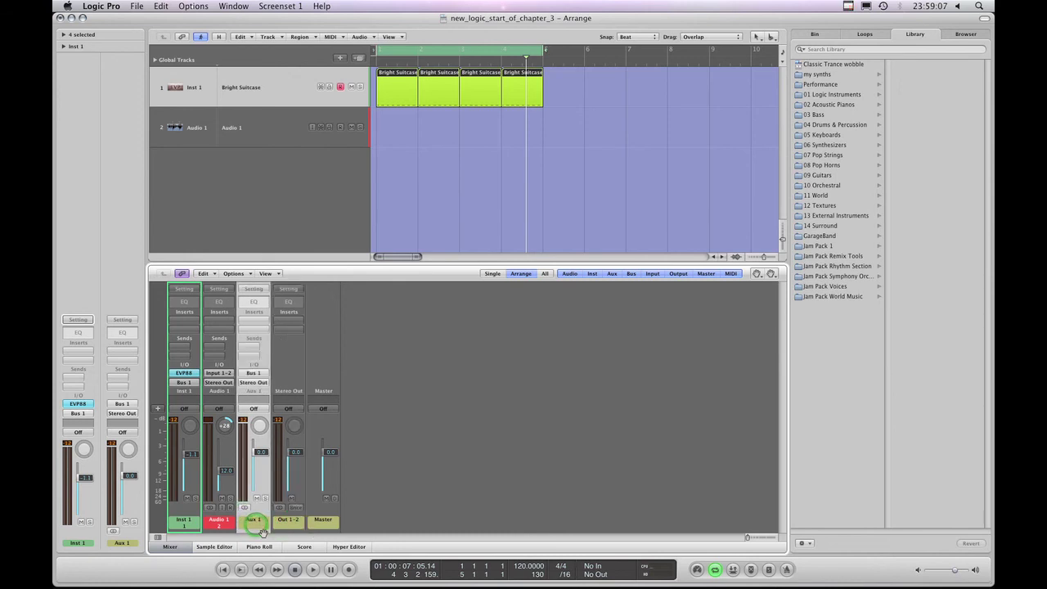